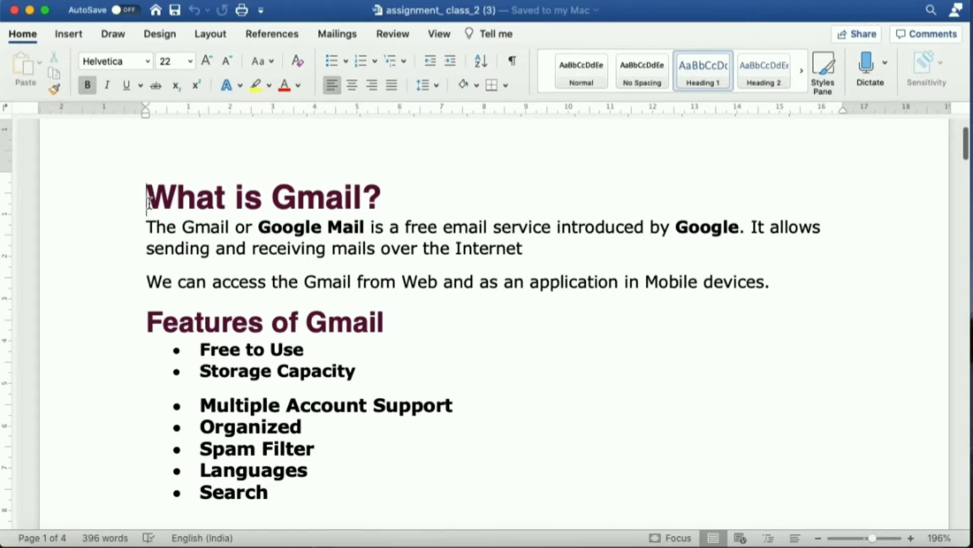
# - Place the insertion point inside the "Features of Gmail" heading and at the end of the "Storage Capacity" bullet
pyautogui.doubleClick(171, 203)
pyautogui.click(238, 323)
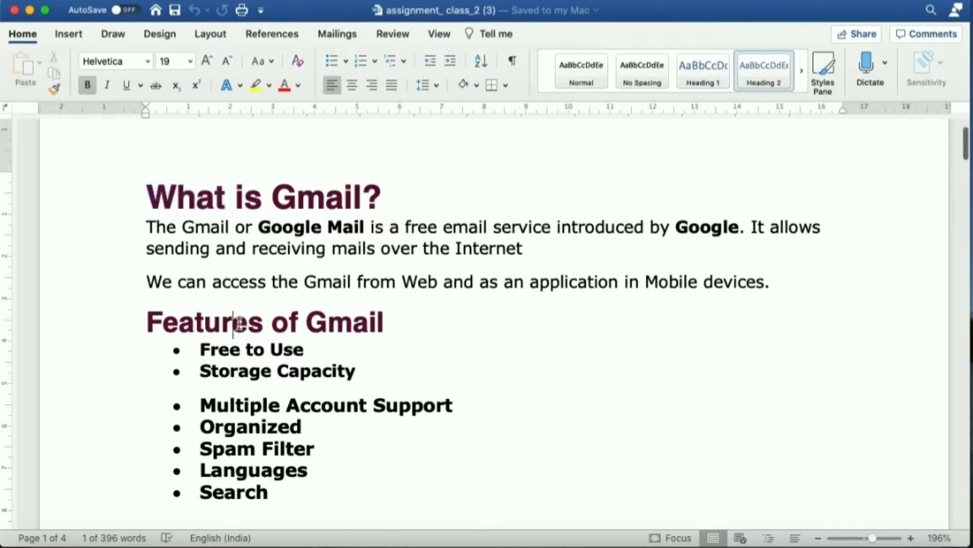
pyautogui.click(264, 327)
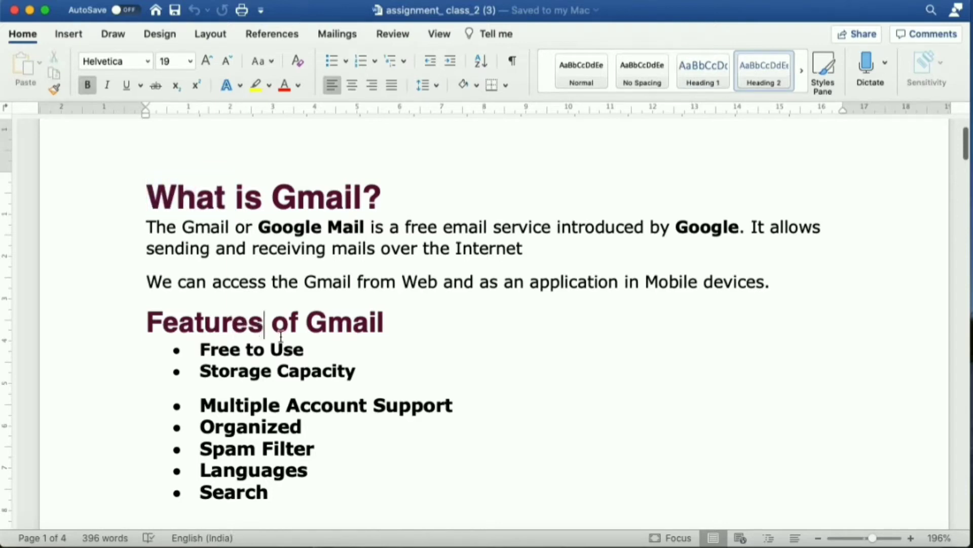
pyautogui.click(349, 373)
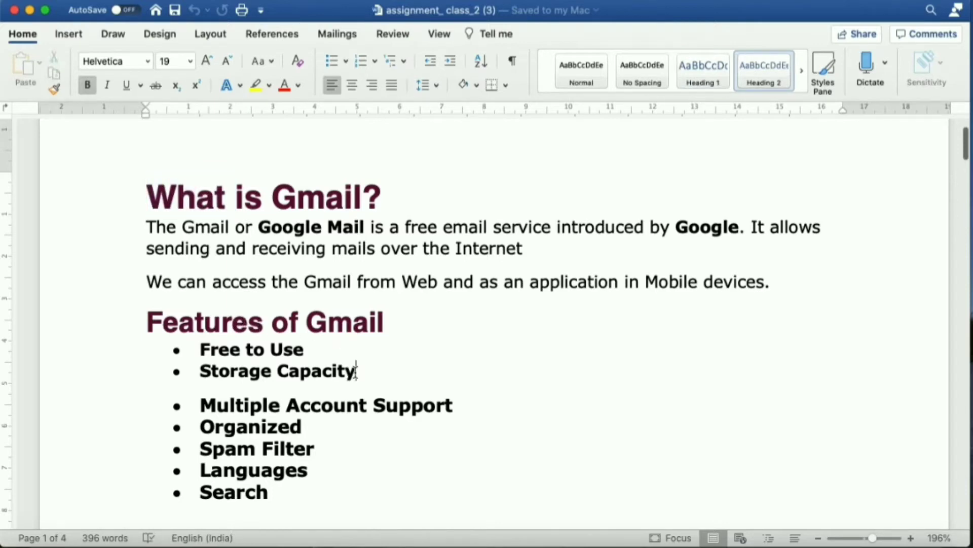
# - Select only the word "What" in the "What is Gmail?" heading, starting from the beginning of the line
pyautogui.click(141, 187)
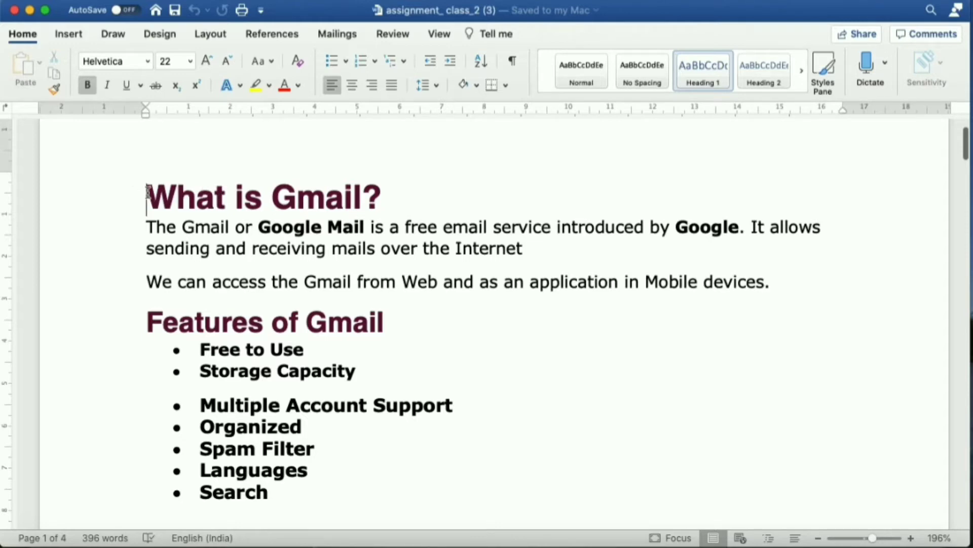
pyautogui.click(235, 199)
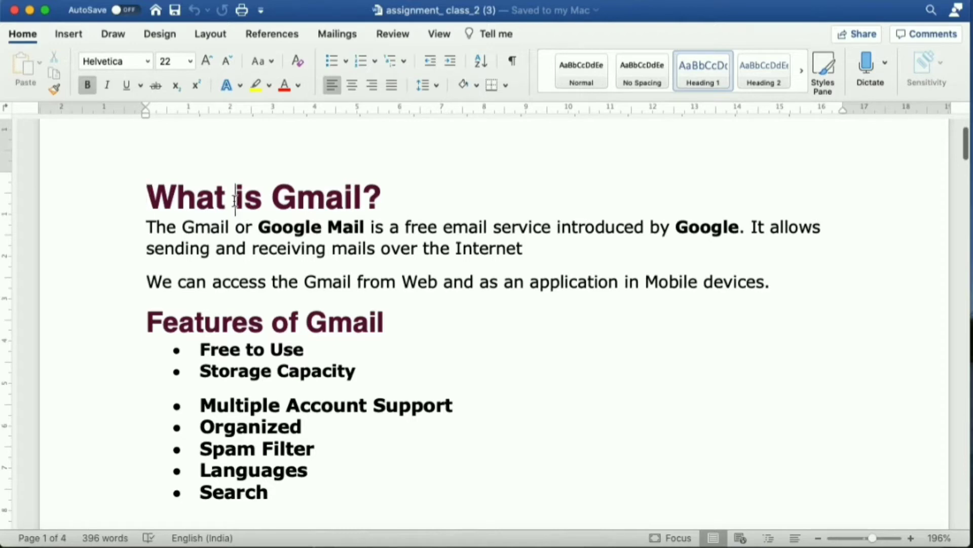
pyautogui.click(150, 195)
pyautogui.click(150, 193)
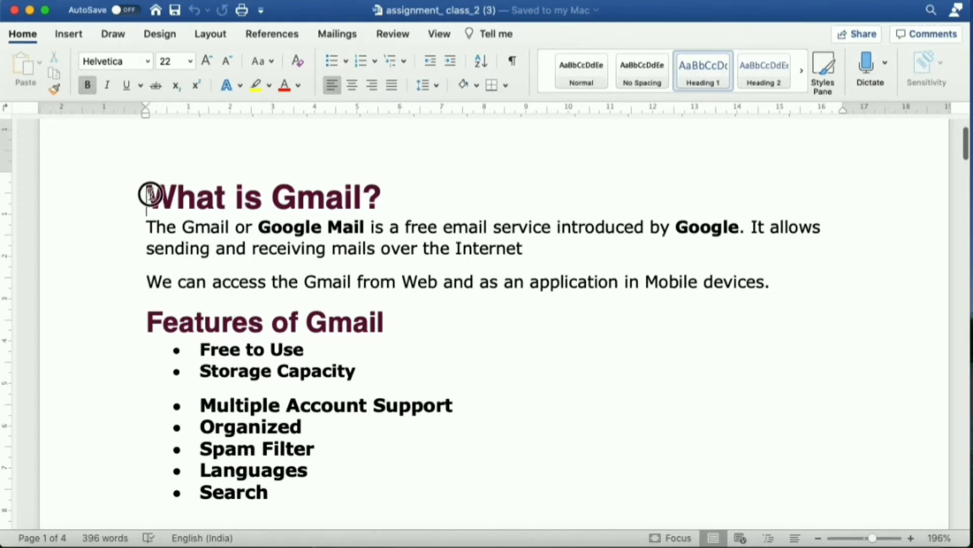
pyautogui.moveTo(151, 194); pyautogui.dragTo(224, 205)
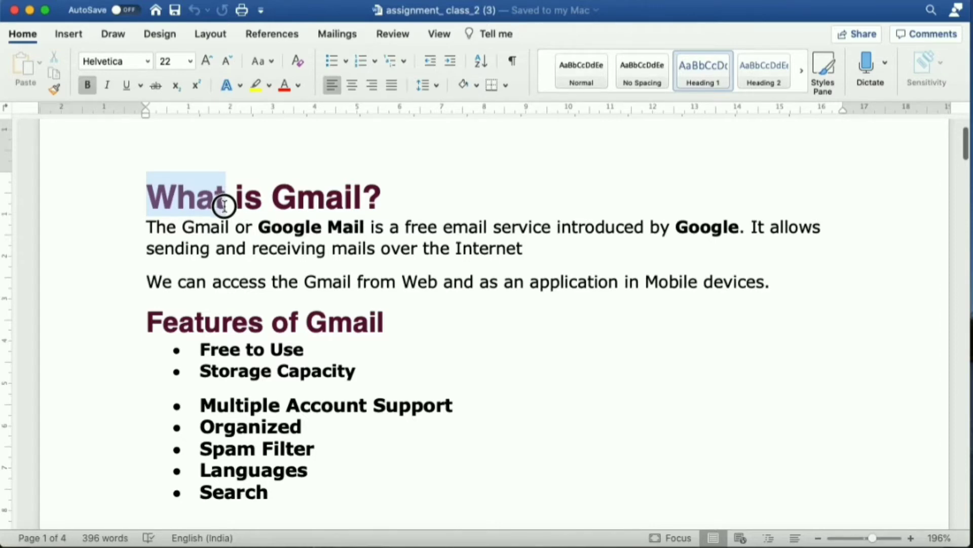
pyautogui.moveTo(224, 205); pyautogui.dragTo(226, 209)
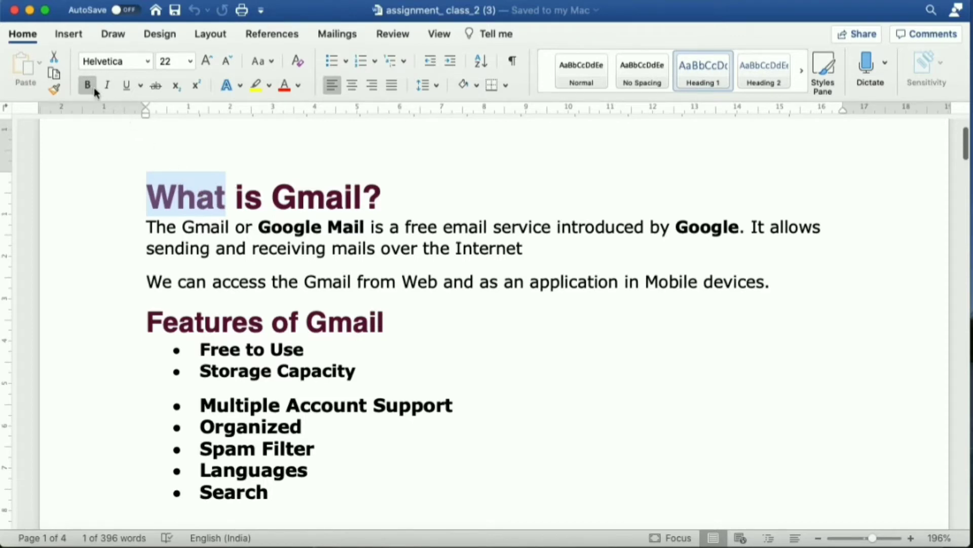
# - Apply italics to the selected word "What", remove the italics again and clear the selection
pyautogui.click(107, 89)
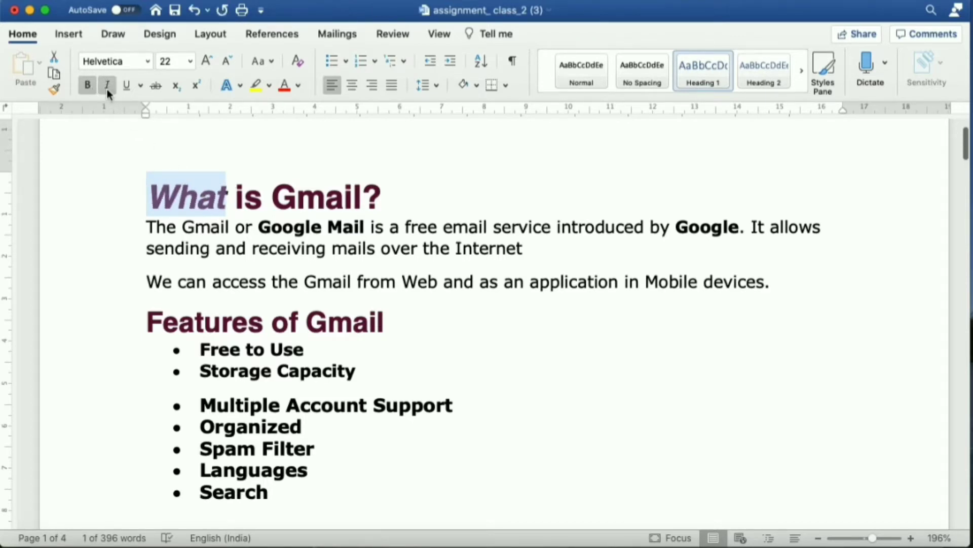
pyautogui.click(106, 89)
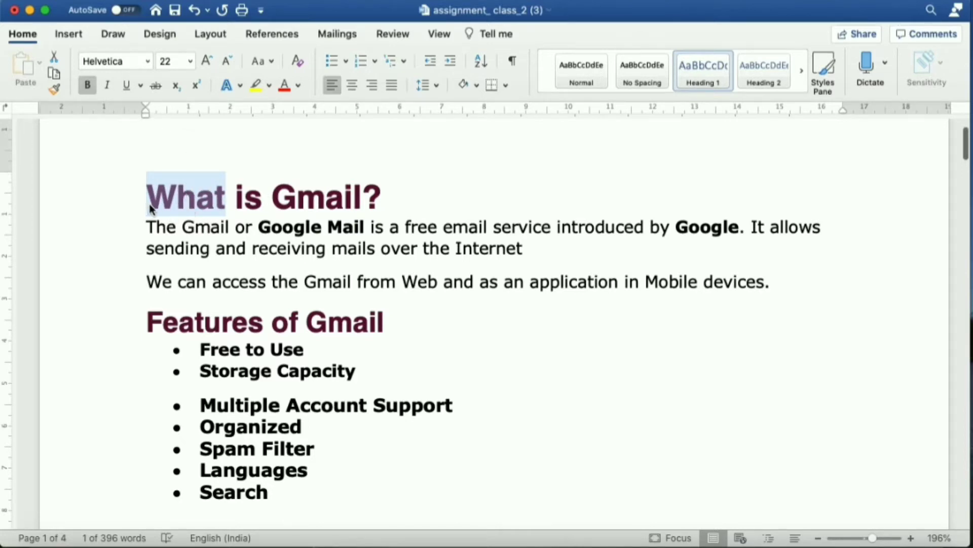
pyautogui.click(218, 209)
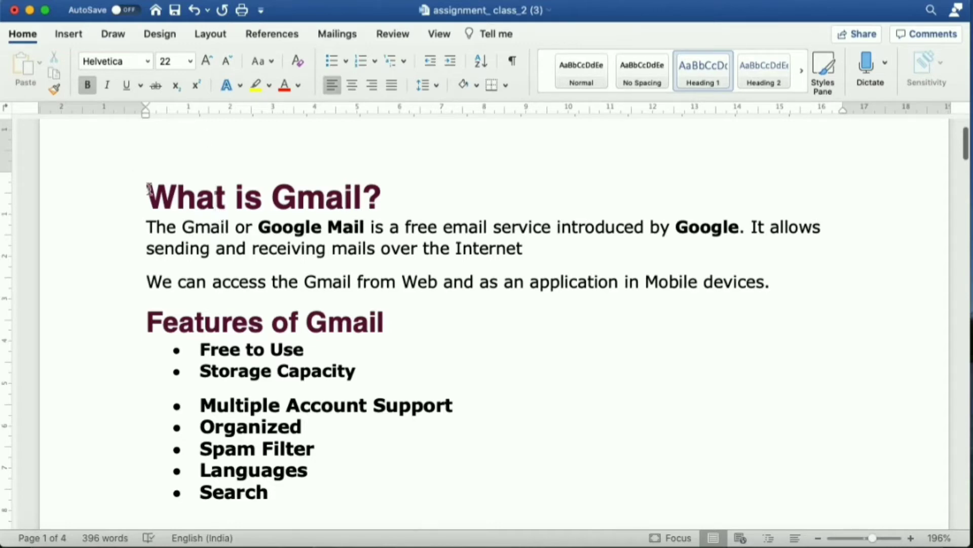
# - Select the whole "What is Gmail?" heading and separately the first line of the paragraph below it
pyautogui.moveTo(147, 191); pyautogui.dragTo(389, 177)
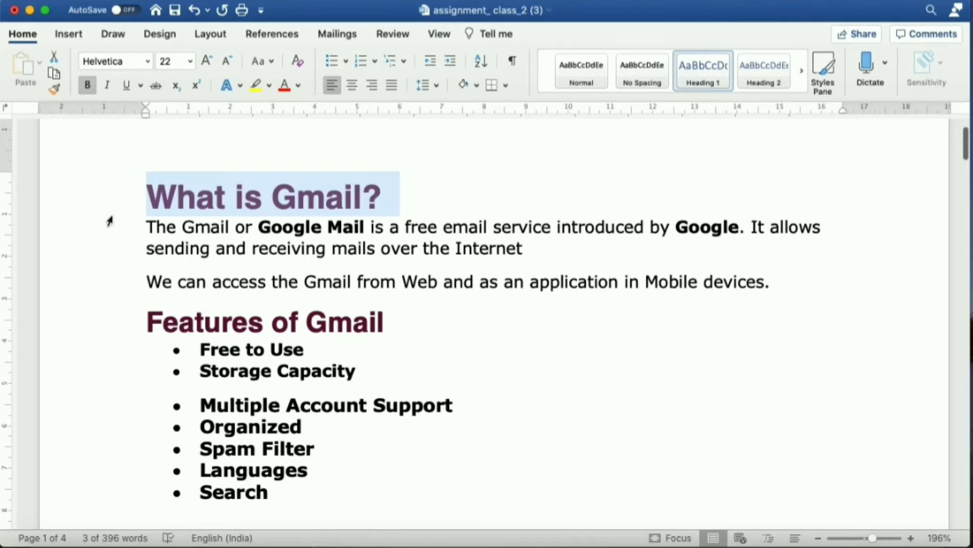
pyautogui.click(123, 237)
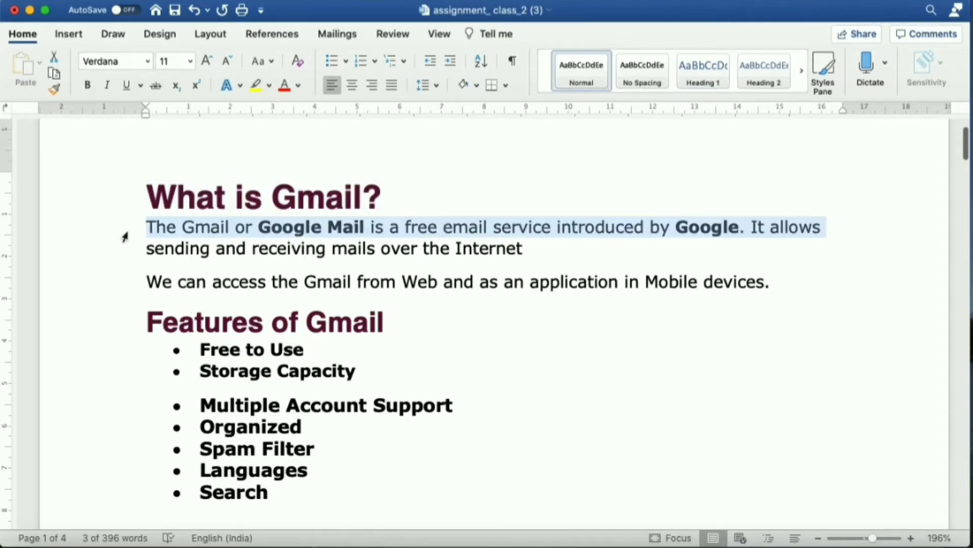
pyautogui.tripleClick(95, 236)
pyautogui.click(596, 312)
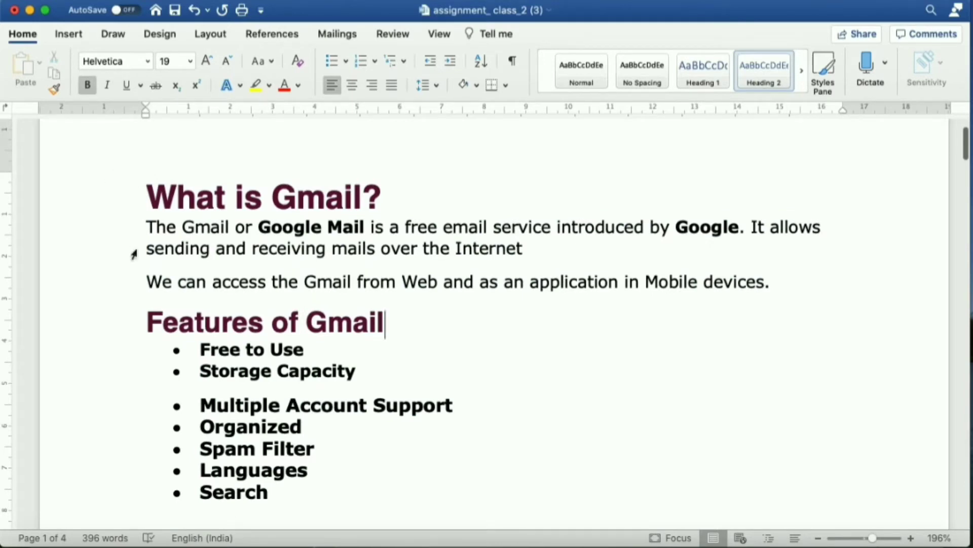
# - Select both body paragraphs between the "What is Gmail?" and "Features of Gmail" headings, and clear the selection
pyautogui.click(149, 225)
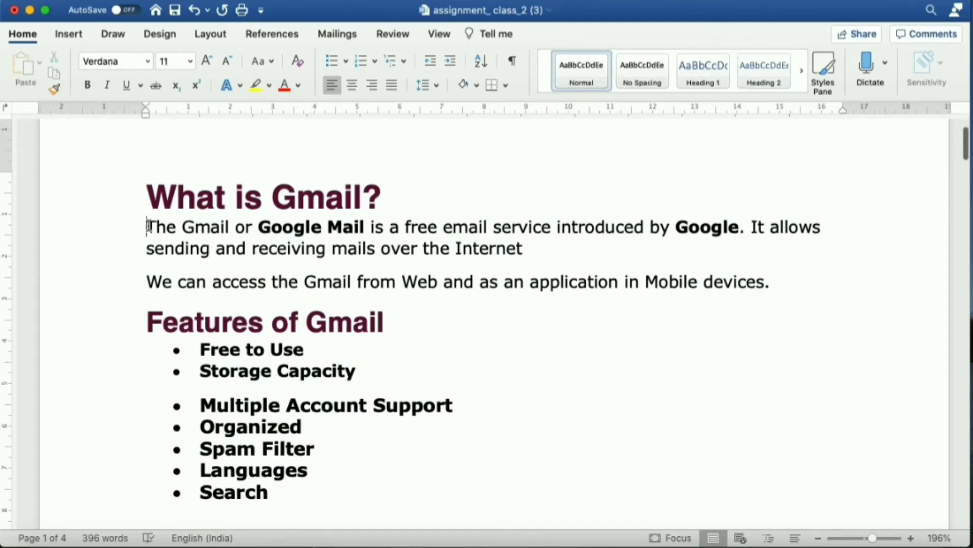
pyautogui.moveTo(149, 226); pyautogui.dragTo(799, 294)
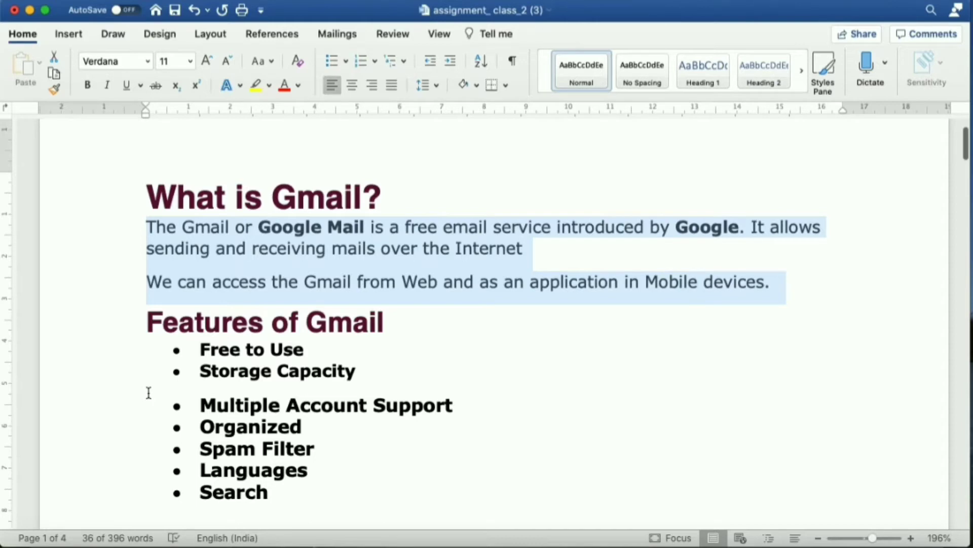
pyautogui.click(141, 336)
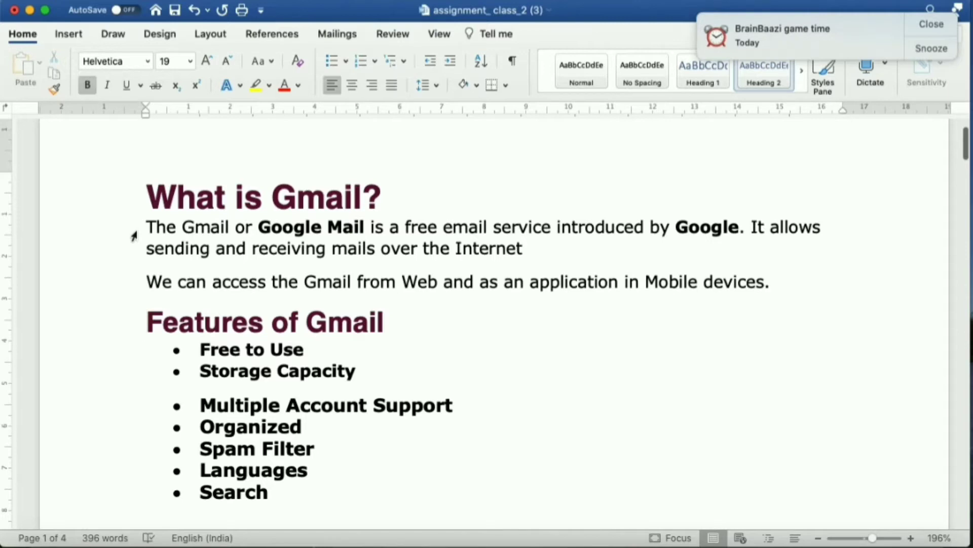
# - Select the first line of the opening paragraph and extend the selection up to include the "What is Gmail?" heading
pyautogui.click(133, 236)
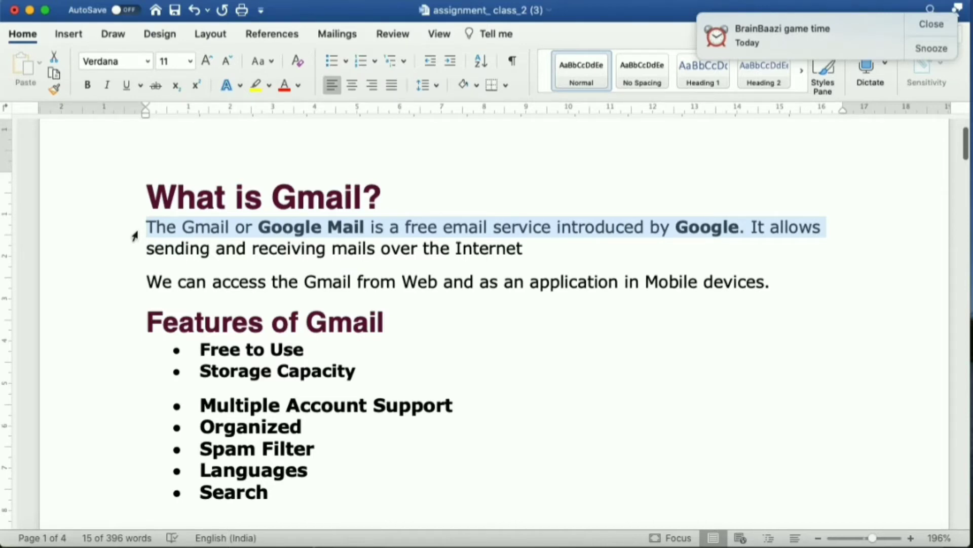
pyautogui.click(135, 236)
pyautogui.moveTo(135, 236); pyautogui.dragTo(155, 186)
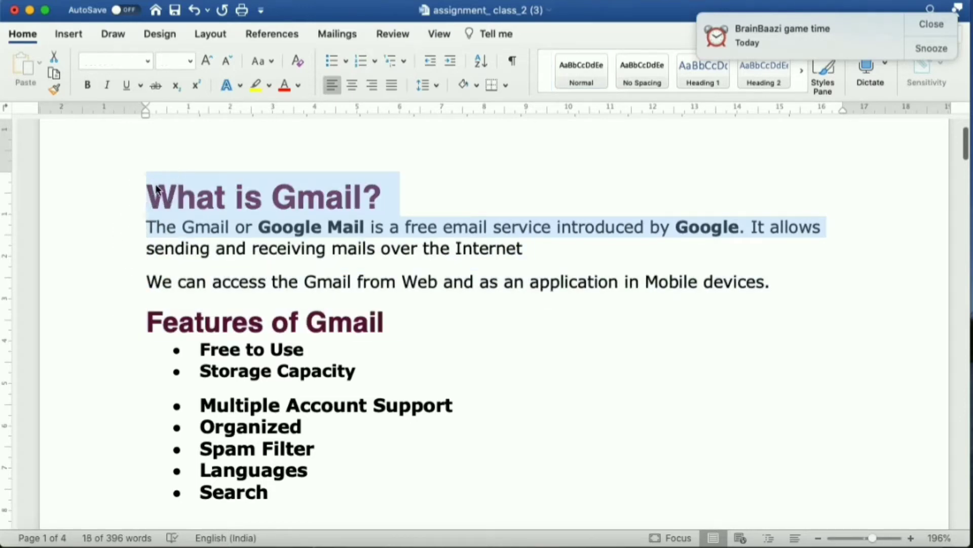
pyautogui.click(114, 276)
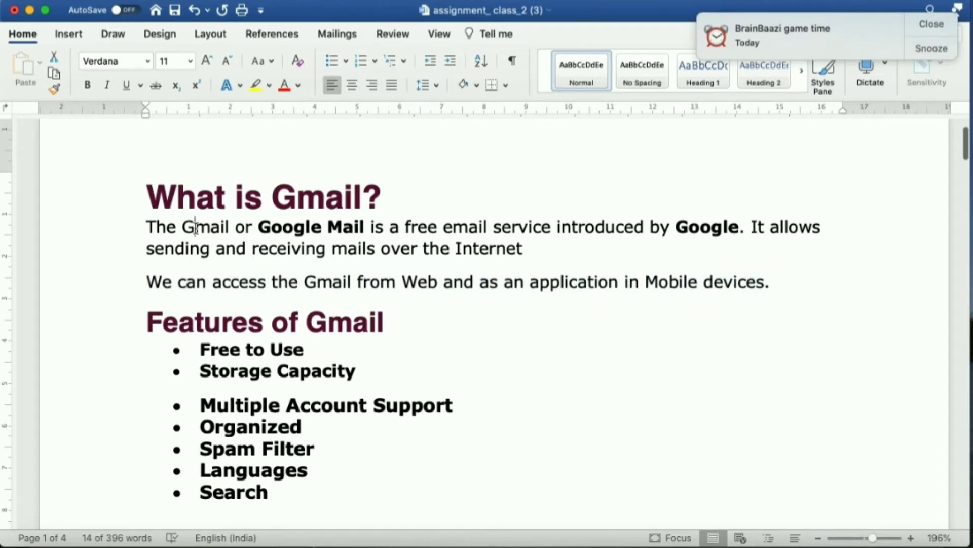
# - Select the word "Gmail" in the opening paragraph, followed by that entire paragraph
pyautogui.doubleClick(195, 229)
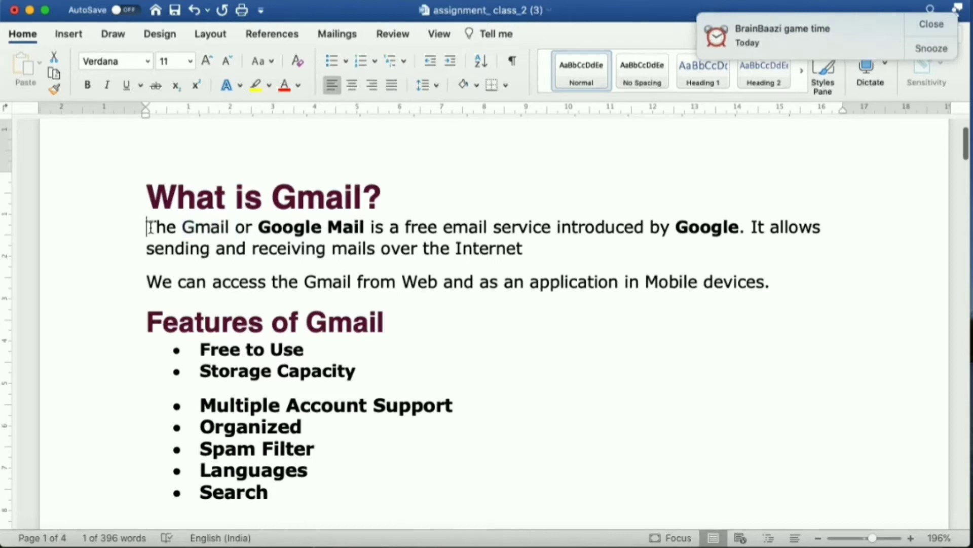
pyautogui.tripleClick(150, 227)
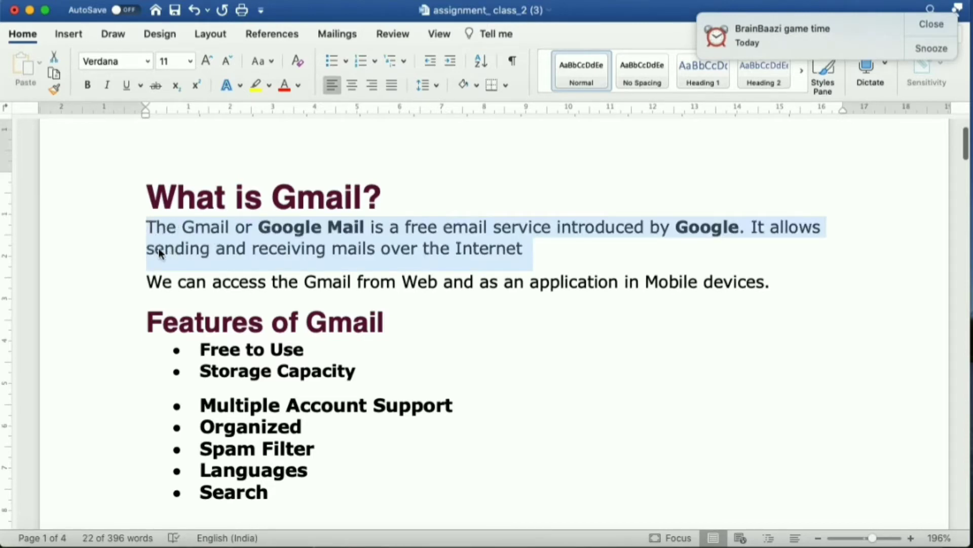
# - Select single words such as "access" in the "We can access the Gmail" paragraph, followed by the entire paragraph
pyautogui.doubleClick(156, 282)
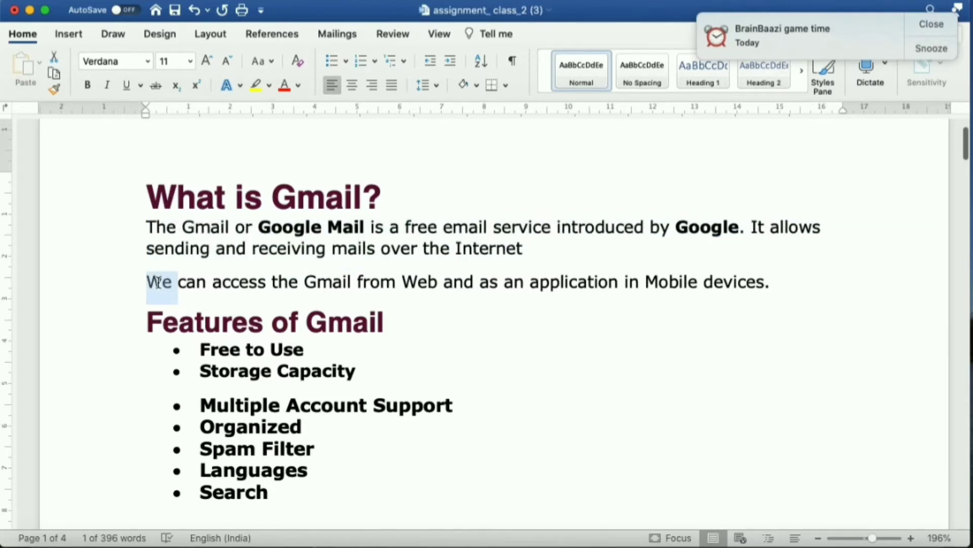
pyautogui.click(271, 282)
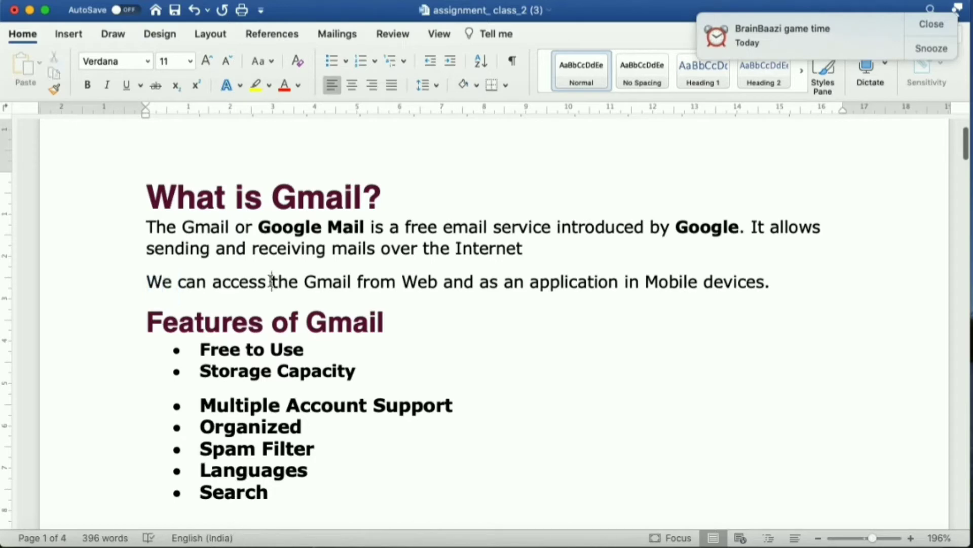
pyautogui.tripleClick(230, 282)
pyautogui.doubleClick(230, 282)
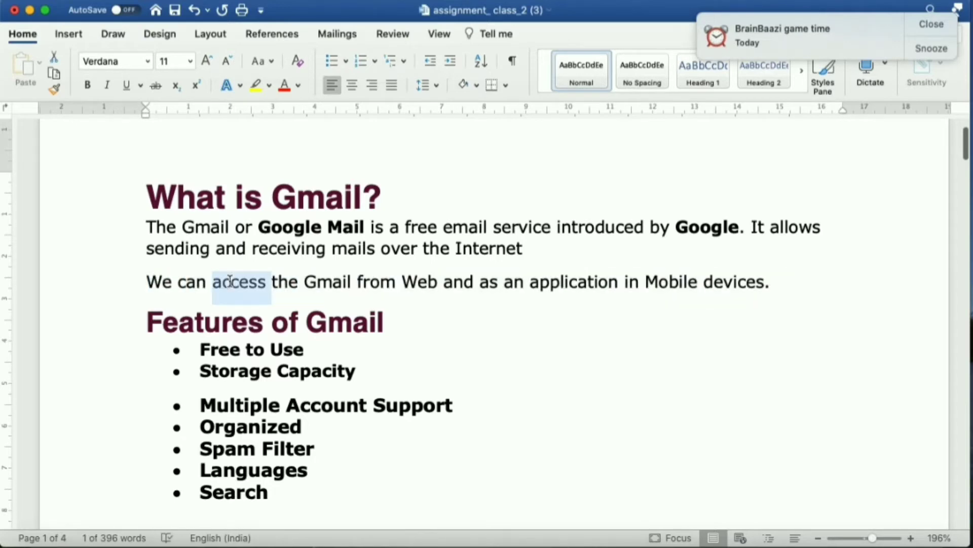
pyautogui.tripleClick(229, 282)
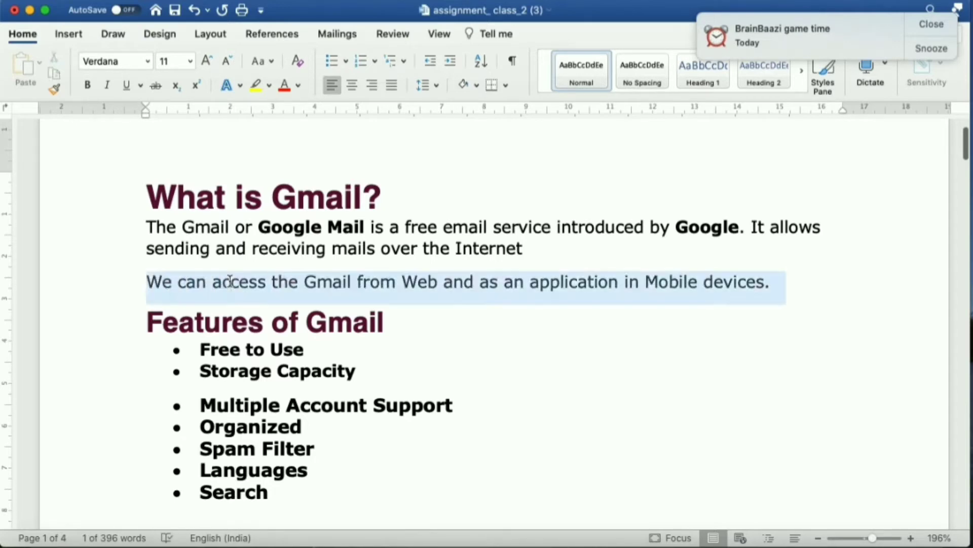
# - Clear the paragraph selection and select the entire document
pyautogui.click(270, 348)
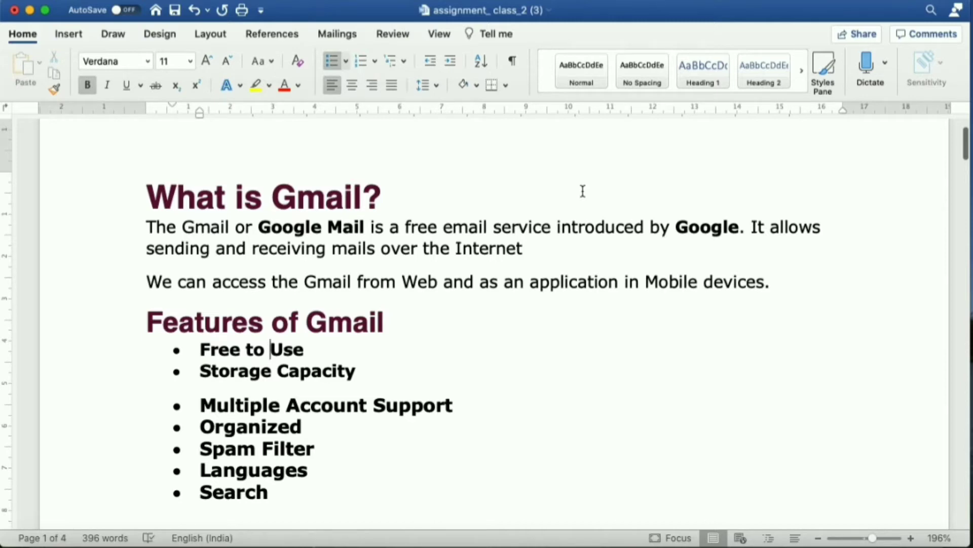
pyautogui.press('super+a')
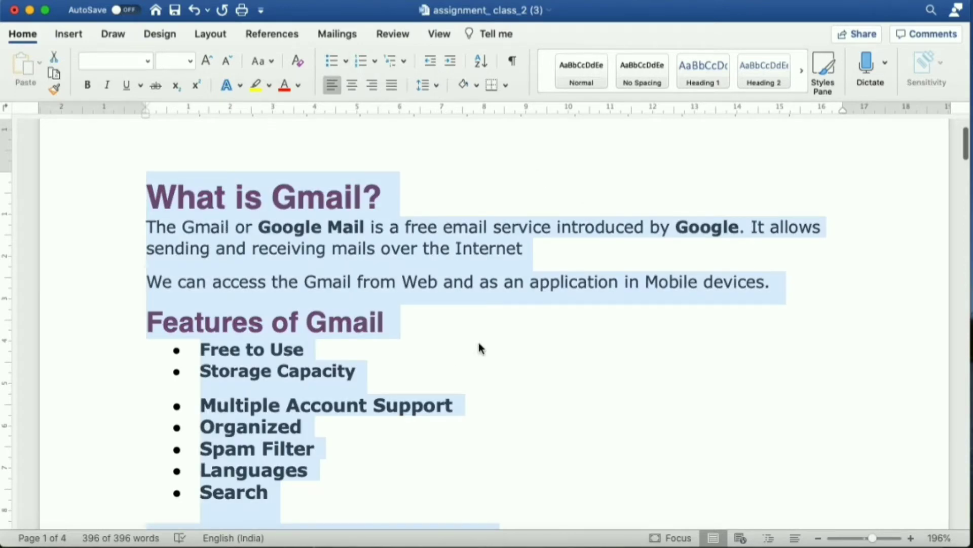
# - Clear the selection and move the insertion point line by line from the document's end to the start of the "What is Gmail?" heading
pyautogui.press('Right')
pyautogui.press('Up')
pyautogui.press('Up')
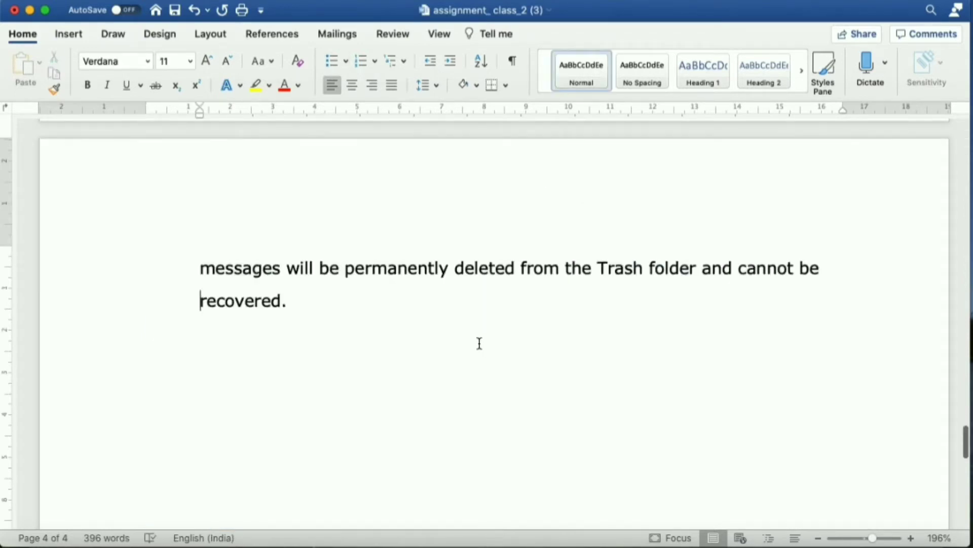
pyautogui.press('Up')
pyautogui.press('Up')
pyautogui.press('Up')
pyautogui.press('Up')
pyautogui.press('Up')
pyautogui.press('Up')
pyautogui.press('Up')
pyautogui.press('Up')
pyautogui.press('Up')
pyautogui.press('Up')
pyautogui.press('Up')
pyautogui.press('Up')
pyautogui.press('Up')
pyautogui.press('Up')
pyautogui.press('Up')
pyautogui.press('Up')
pyautogui.press('Up')
pyautogui.press('Up')
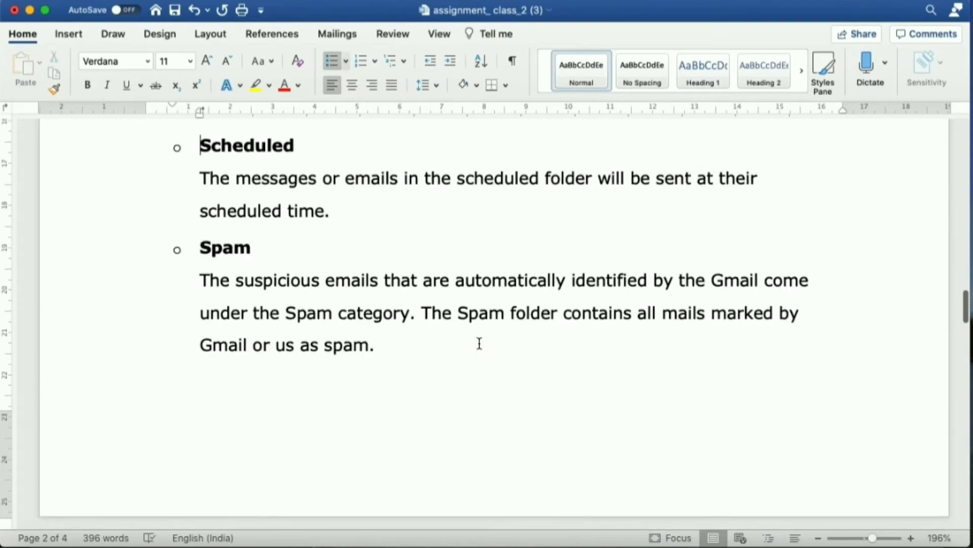
pyautogui.press('Up')
pyautogui.press('Up')
pyautogui.press('Up')
pyautogui.press('Up')
pyautogui.press('Up')
pyautogui.press('Up')
pyautogui.press('Up')
pyautogui.press('Up')
pyautogui.press('Up')
pyautogui.press('Up')
pyautogui.press('Up')
pyautogui.press('Up')
pyautogui.press('Up')
pyautogui.press('Up')
pyautogui.press('Up')
pyautogui.press('Up')
pyautogui.press('Up')
pyautogui.press('Up')
pyautogui.press('Up')
pyautogui.press('Up')
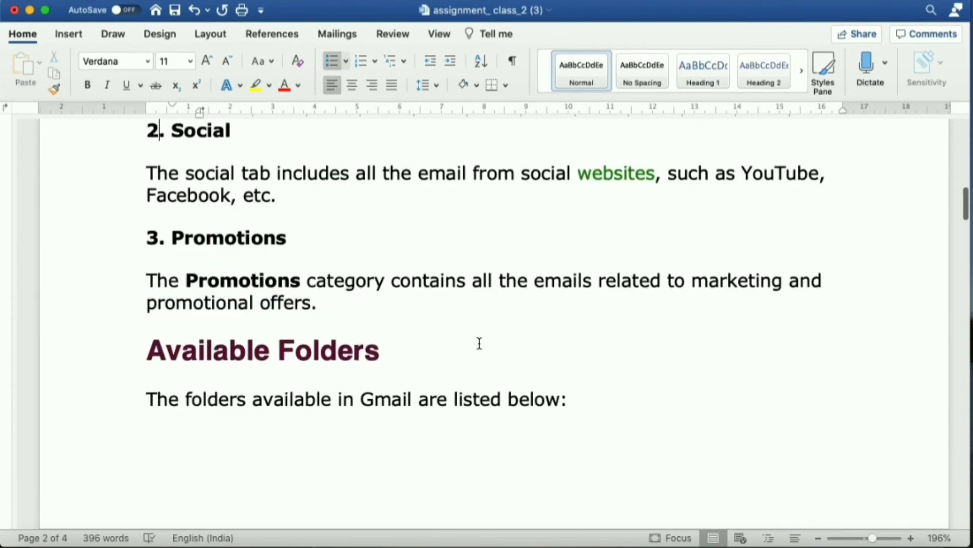
pyautogui.press('Up')
pyautogui.press('Up')
pyautogui.press('Up')
pyautogui.press('Up')
pyautogui.press('Up')
pyautogui.press('Up')
pyautogui.press('Up')
pyautogui.press('Up')
pyautogui.press('Up')
pyautogui.press('Up')
pyautogui.press('Up')
pyautogui.press('Up')
pyautogui.press('Up')
pyautogui.press('Up')
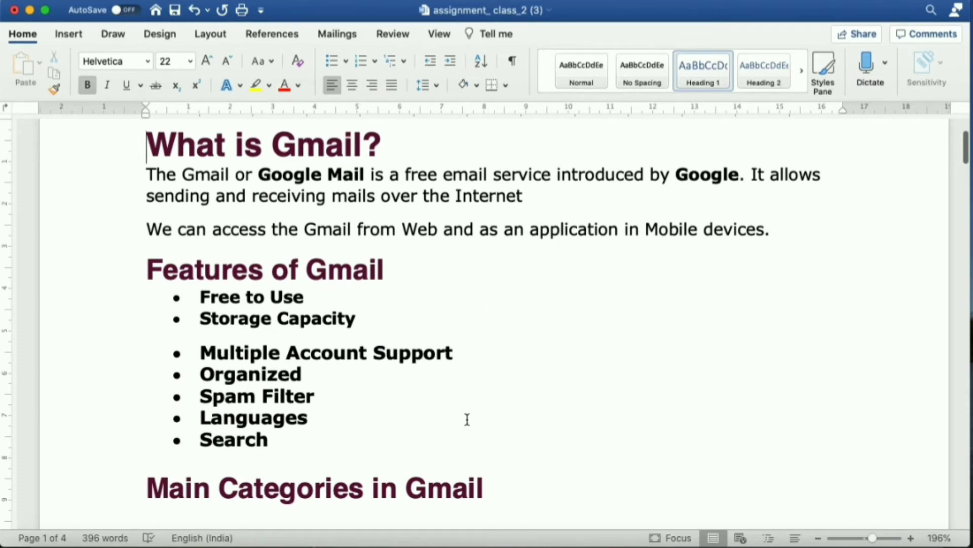
# - Insert the letter "a" before the "What is Gmail?" heading and delete it
pyautogui.write('a')
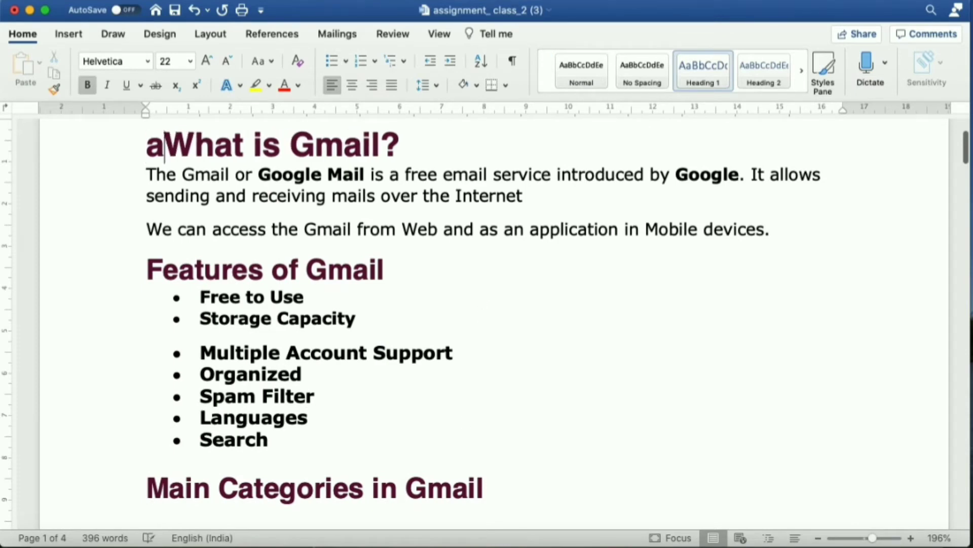
pyautogui.press('BackSpace')
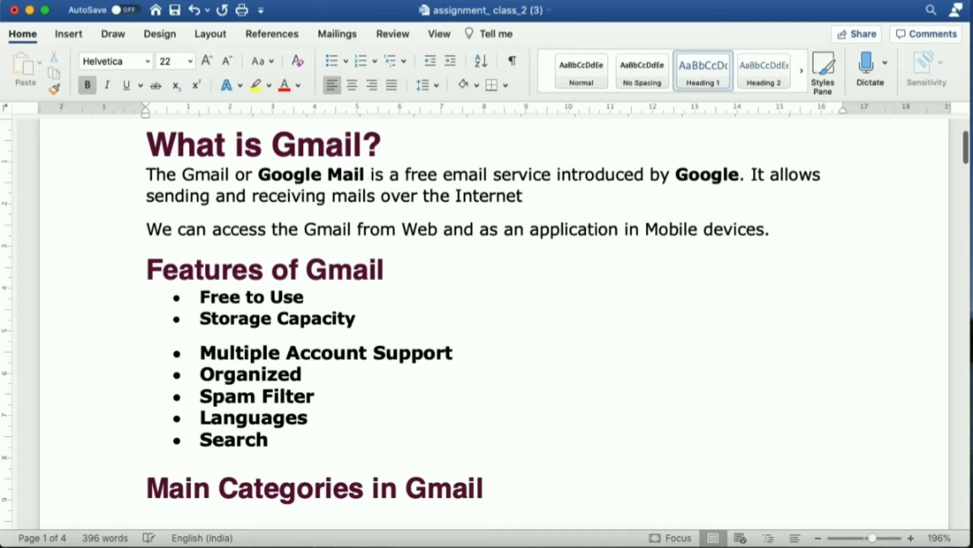
# - Select all text in the document and clear the selection beside the features list
pyautogui.press('super+a')
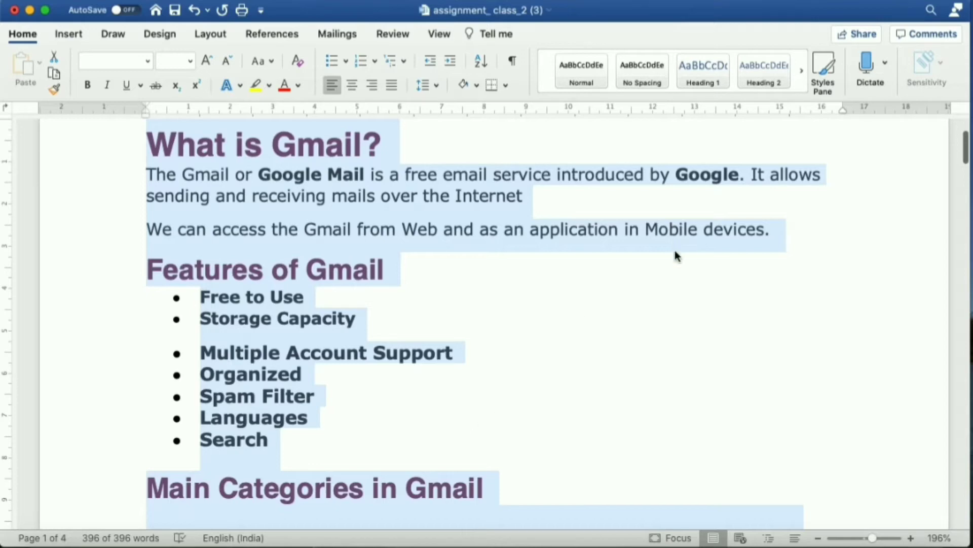
pyautogui.click(659, 387)
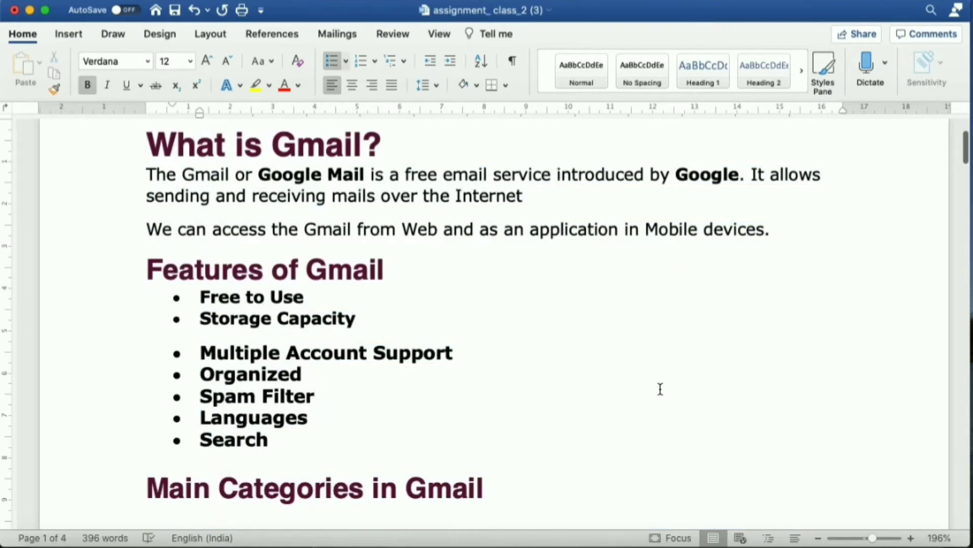